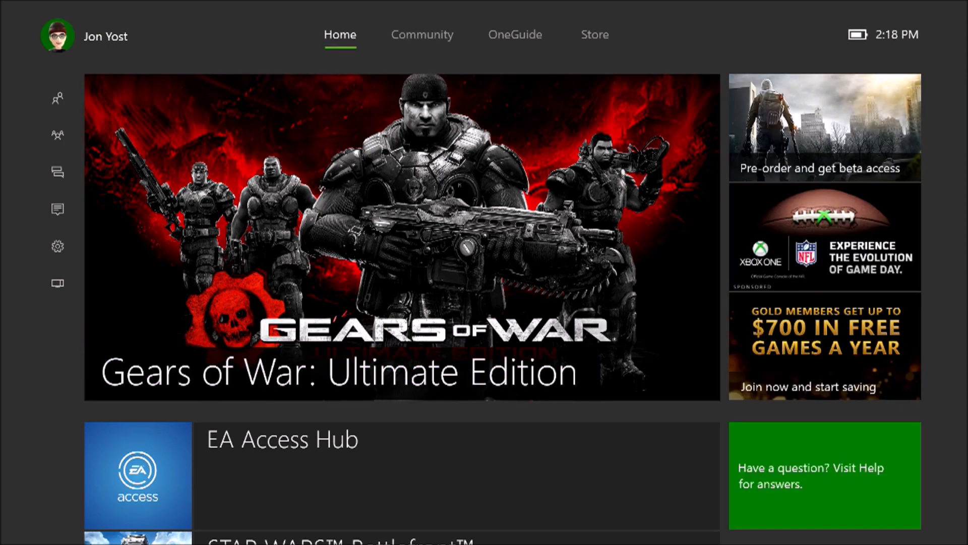
Open the full console settings from the Home guide.
key("Left")
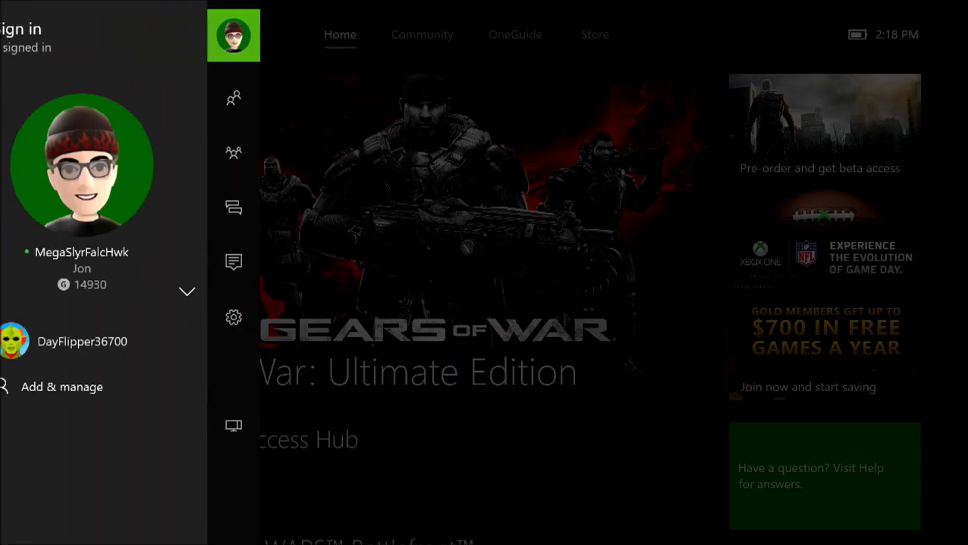
key("Down")
key("Down")
key("Down")
key("Down")
key("Down")
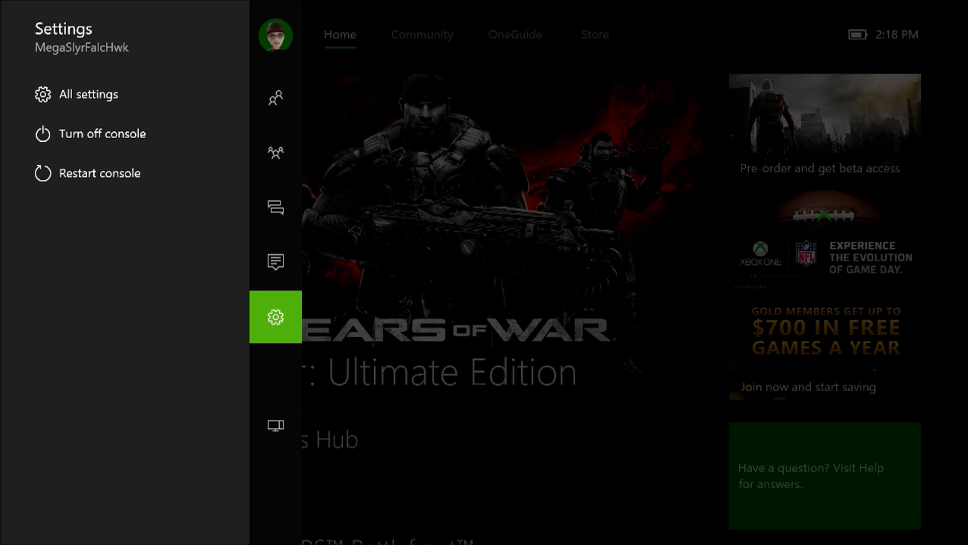
key("Right")
key("Return")
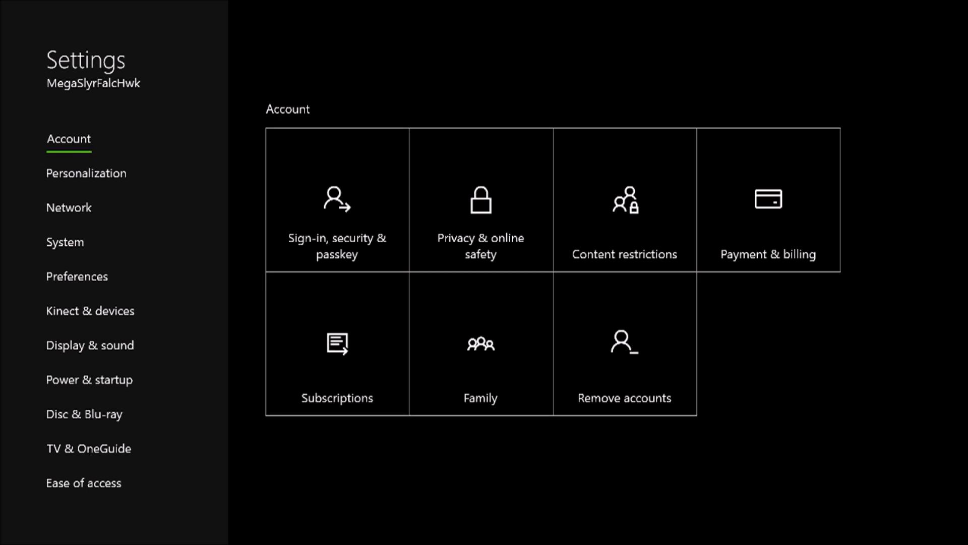
Open the Device control page in the TV & OneGuide settings.
key("Down")
key("Down")
key("Down")
key("Down")
key("Down")
key("Down")
key("Down")
key("Down")
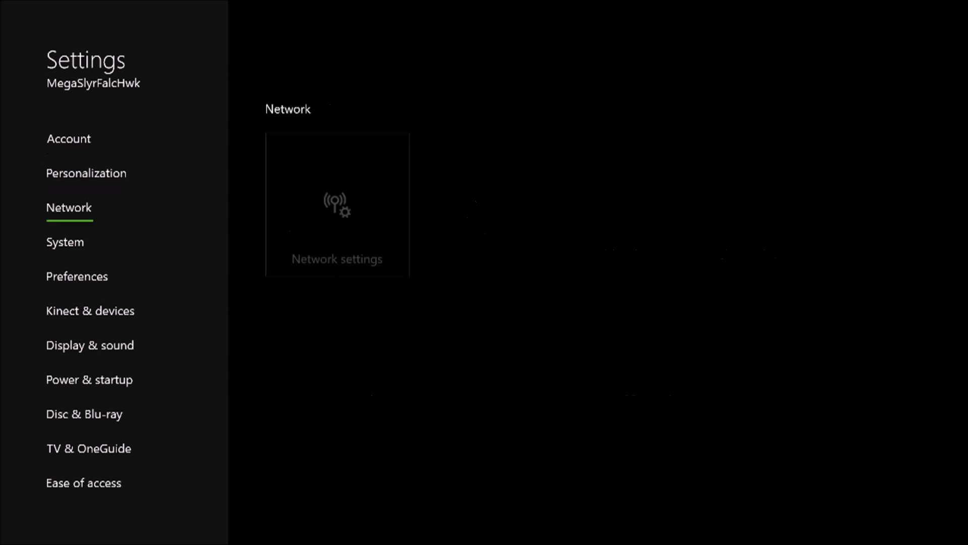
key("Down")
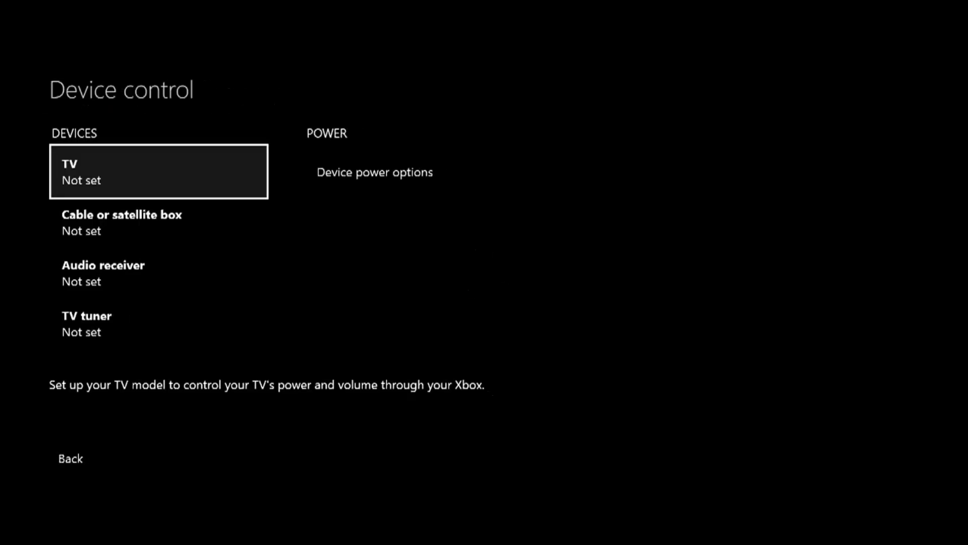
Open the TV tuner device settings and start the TV tuner setup.
key("Down")
key("Down")
key("Down")
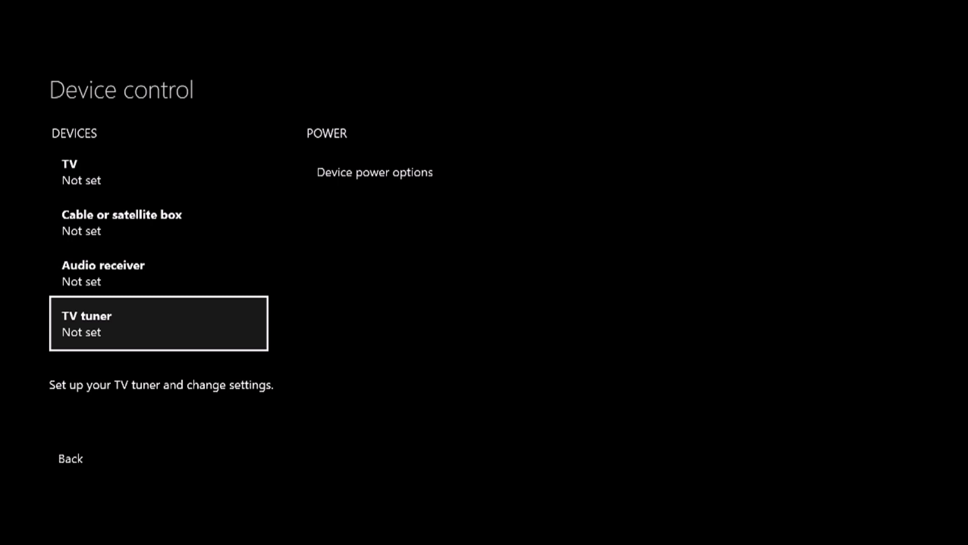
key("Return")
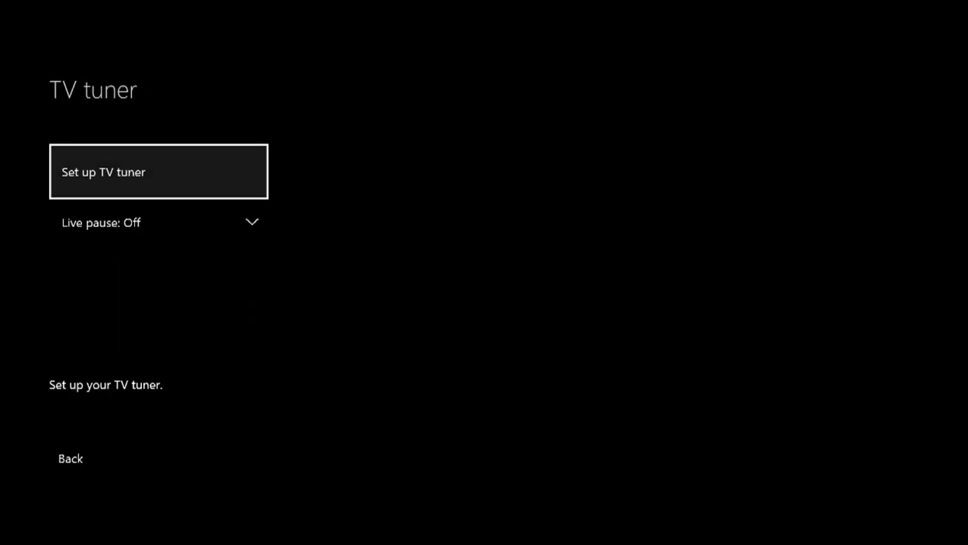
key("Return")
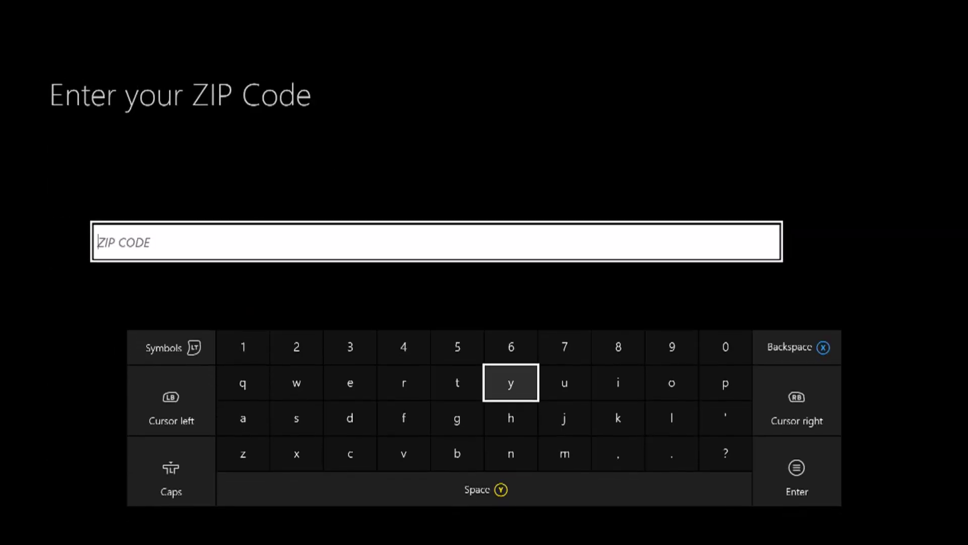
Enter the ZIP code and accept the Pause live TV page with Live pause set to On.
key("Up")
key("Left")
key("Left")
key("Left")
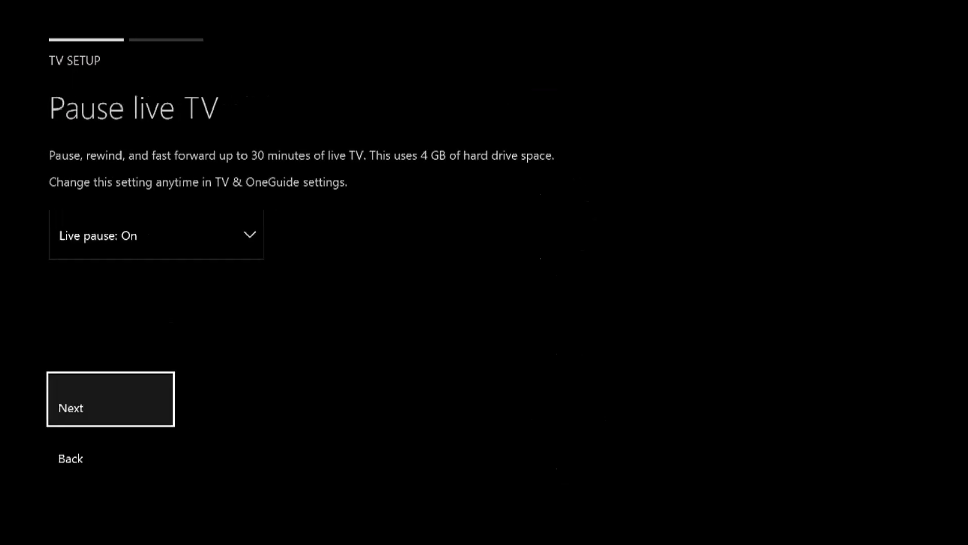
key("Return")
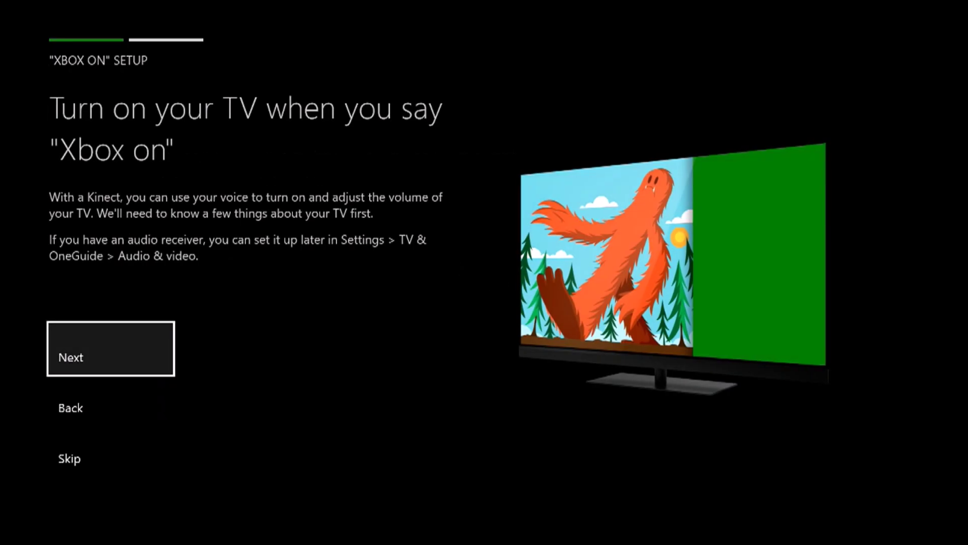
Skip the Kinect part of the "Xbox on" setup and answer No to tracking the watched TV shows.
key("Return")
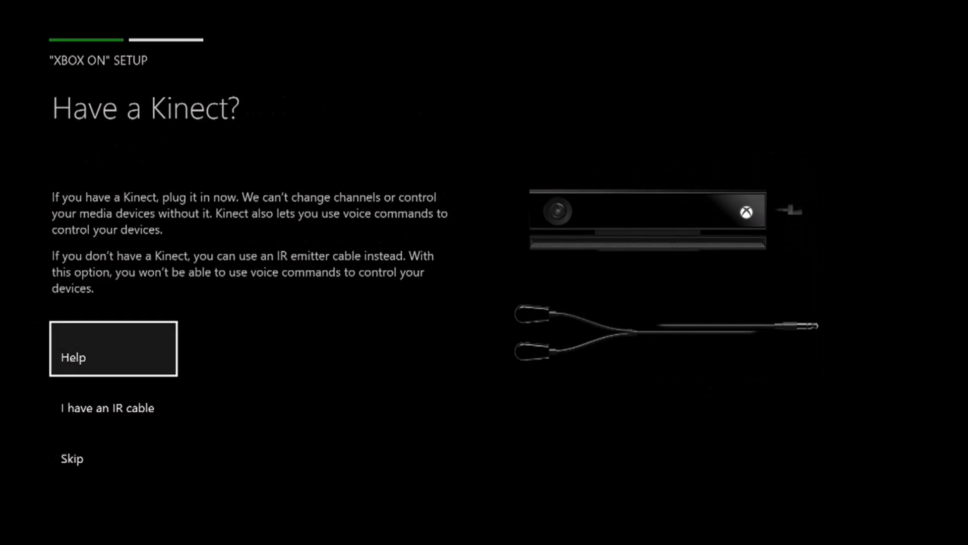
key("Down")
key("Down")
key("Return")
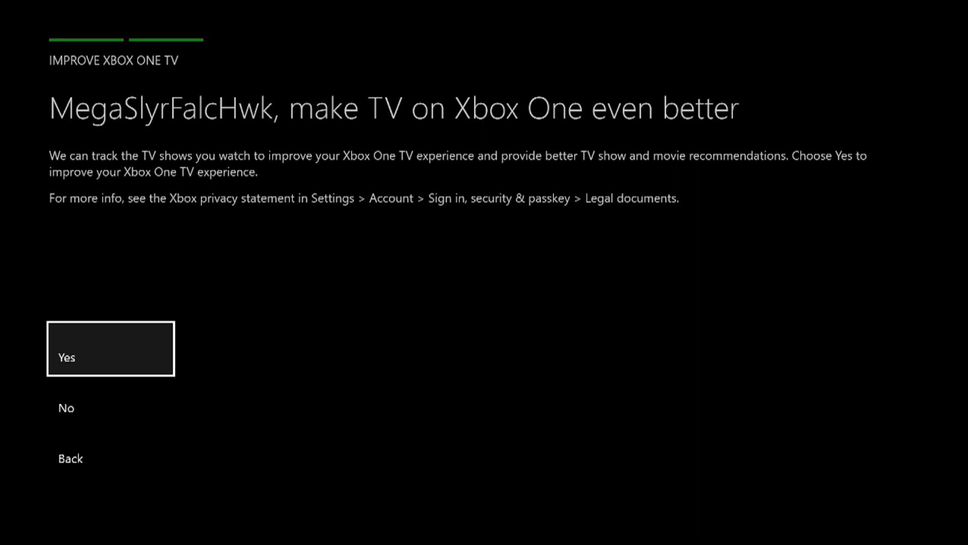
key("Down")
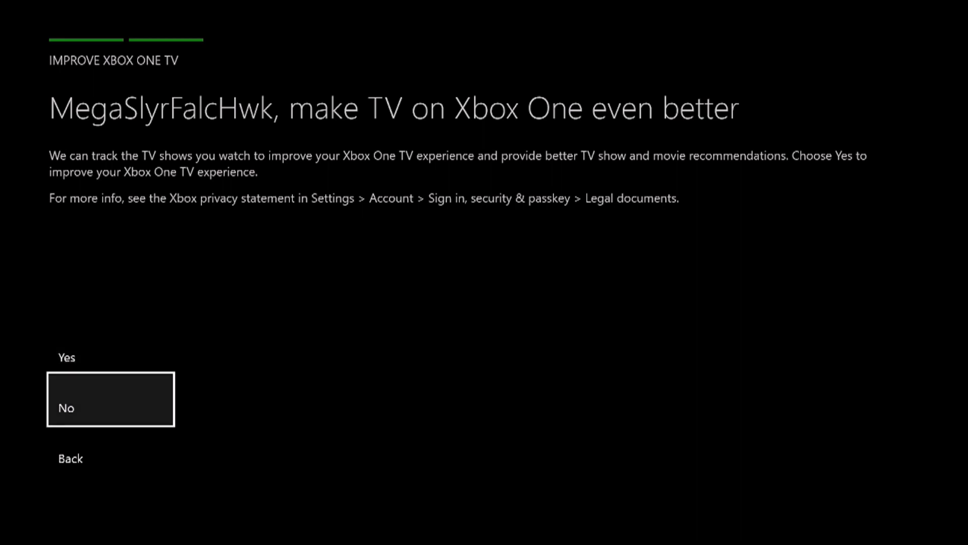
key("Return")
Choose "On start, go to Home" as the start setting and continue past the OneGuide welcome page.
key("Up")
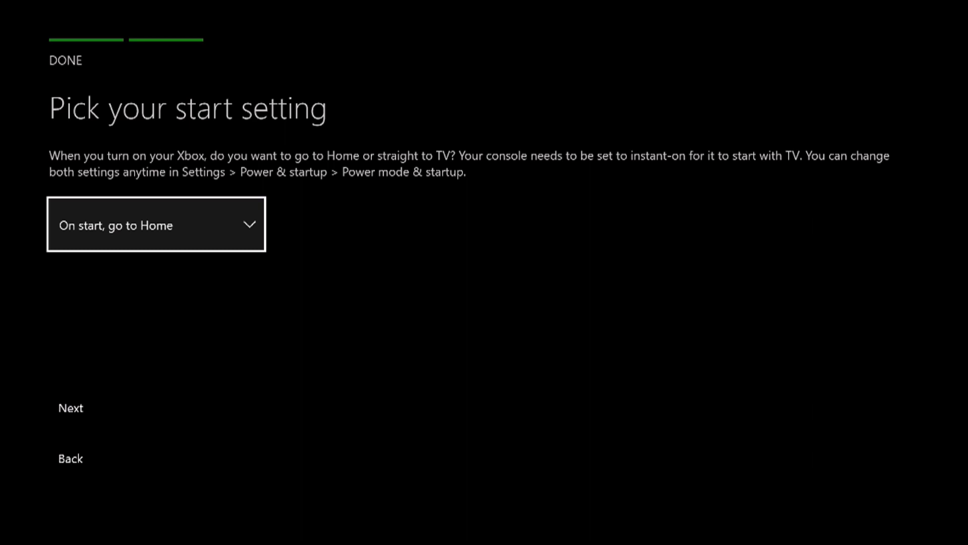
key("Return")
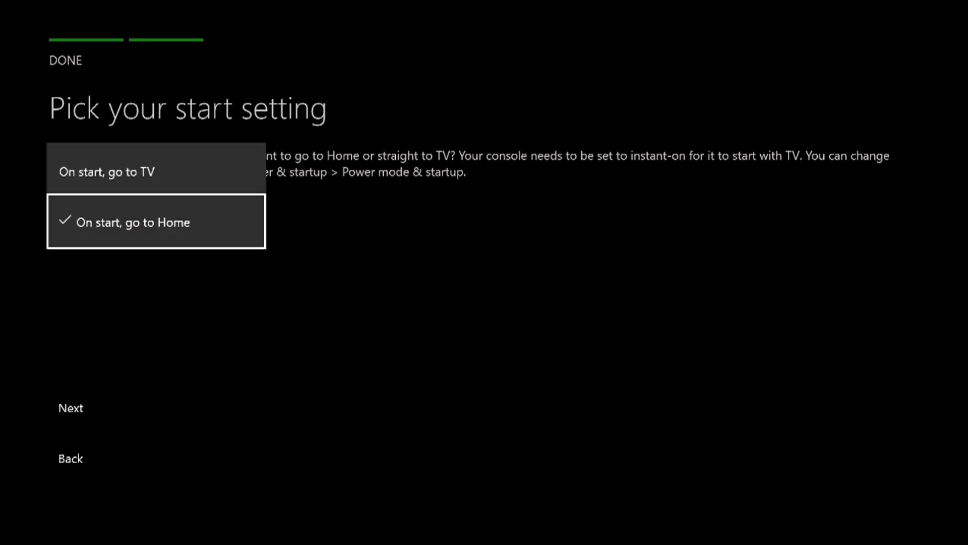
key("Return")
key("Down")
key("Return")
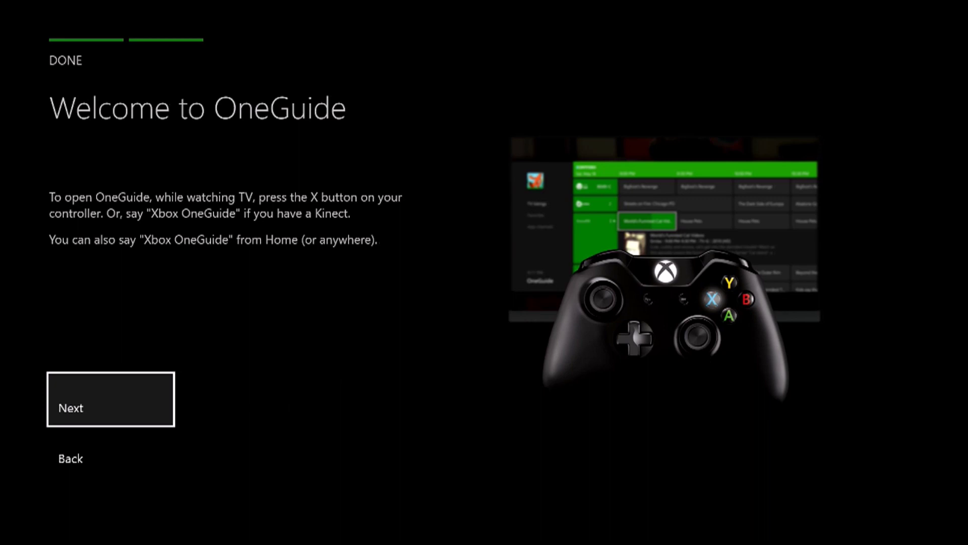
key("Return")
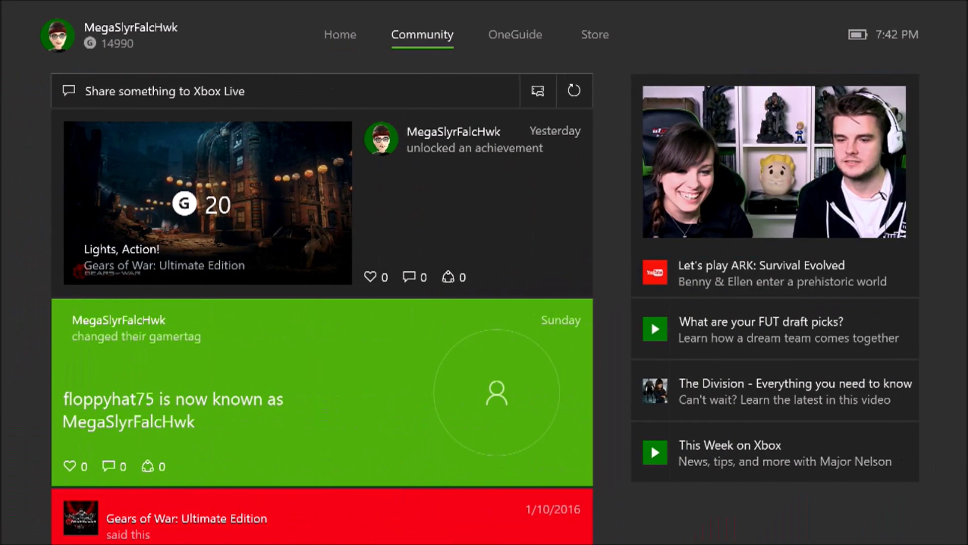
Start watching Live TV from OneGuide and switch to channel 6.1, Inside Edition.
key("Right")
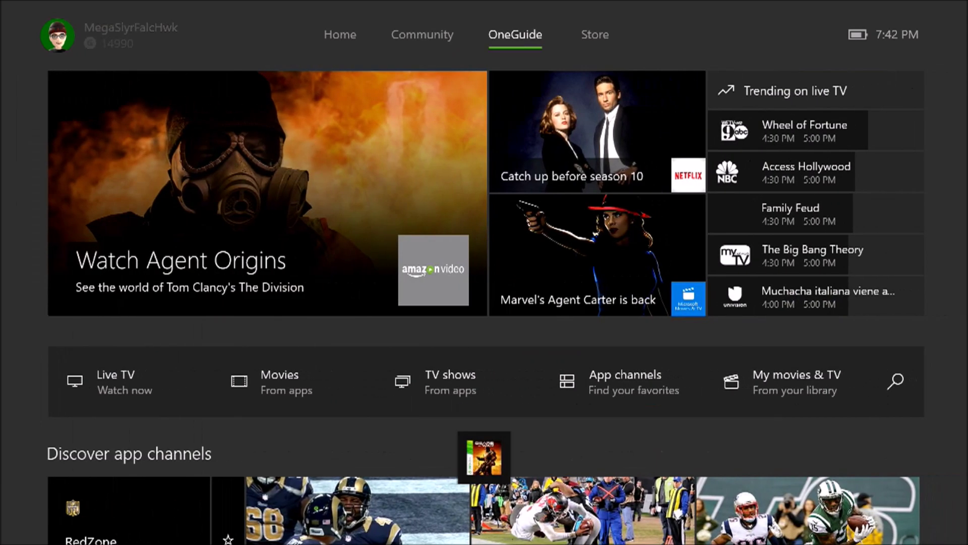
key("Down")
key("Down")
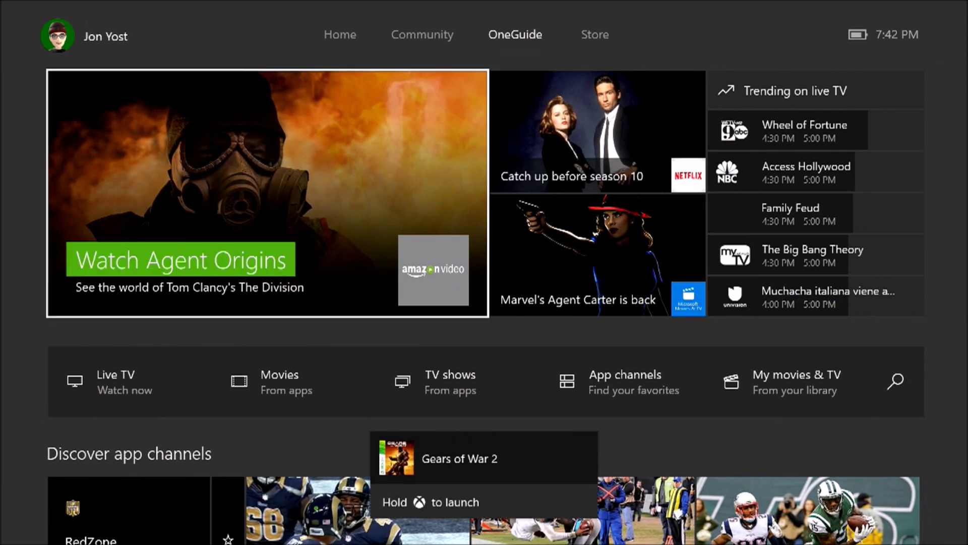
key("Return")
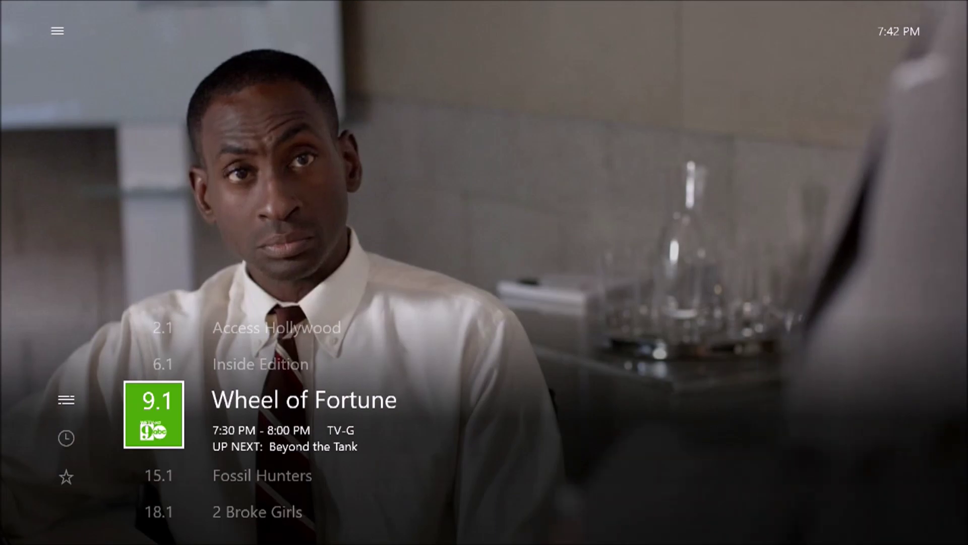
key("Up")
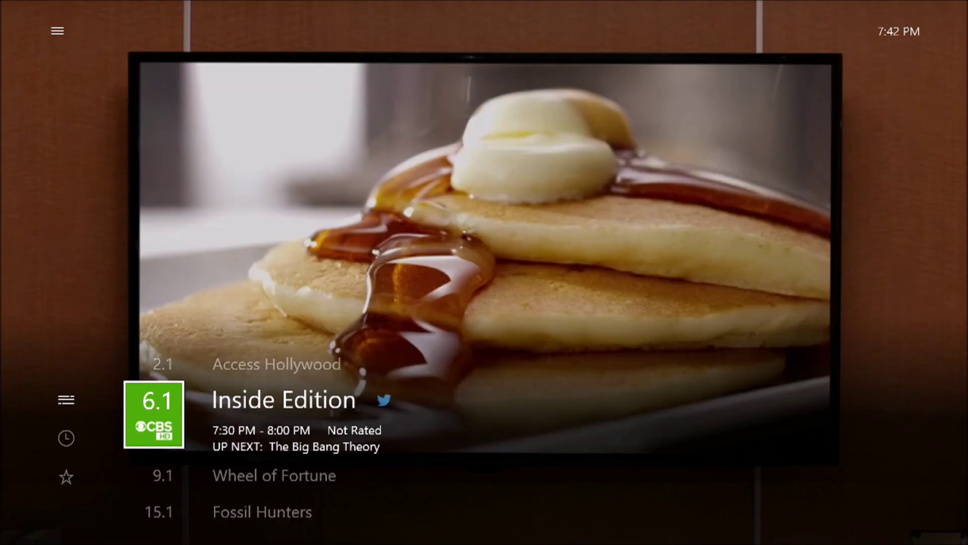